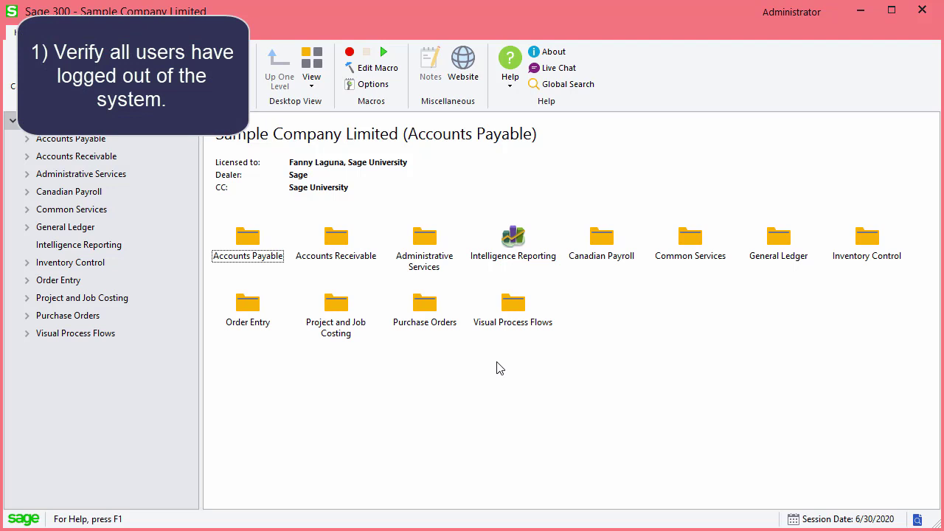
# - Check which users are currently signed in to Web Screens and Classic Desktop
pyautogui.click(511, 83)
pyautogui.click(546, 221)
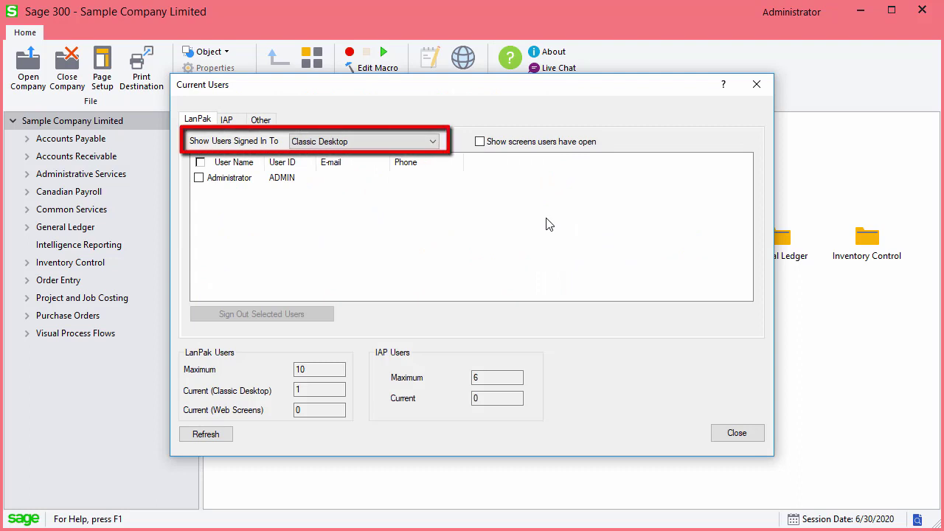
pyautogui.click(436, 143)
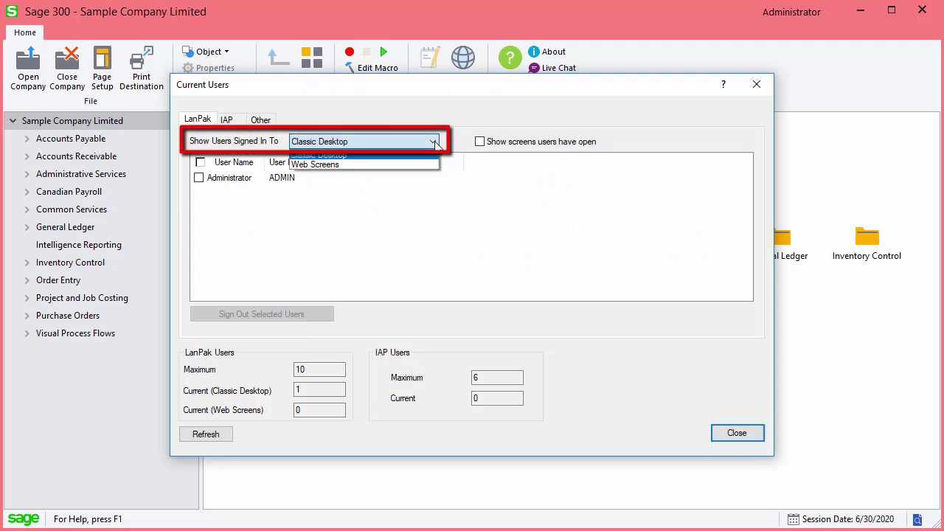
pyautogui.click(432, 163)
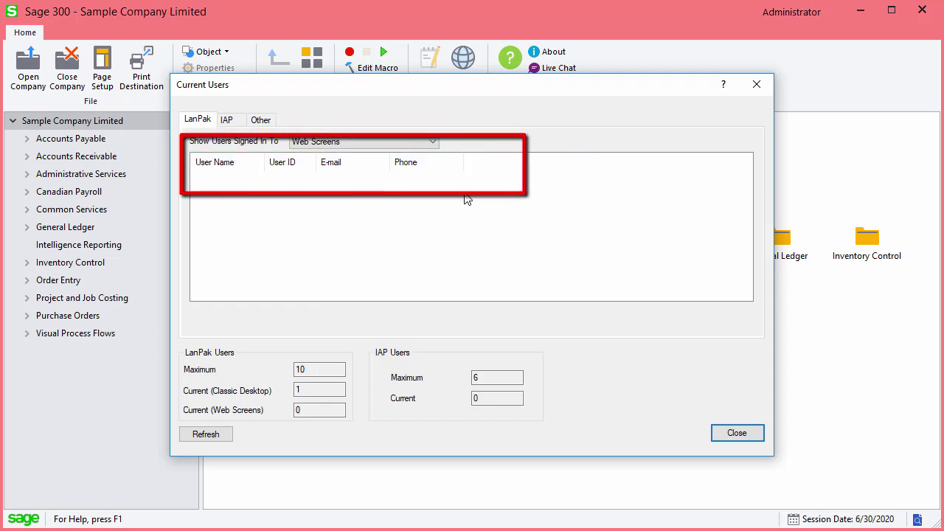
pyautogui.click(434, 142)
pyautogui.click(433, 153)
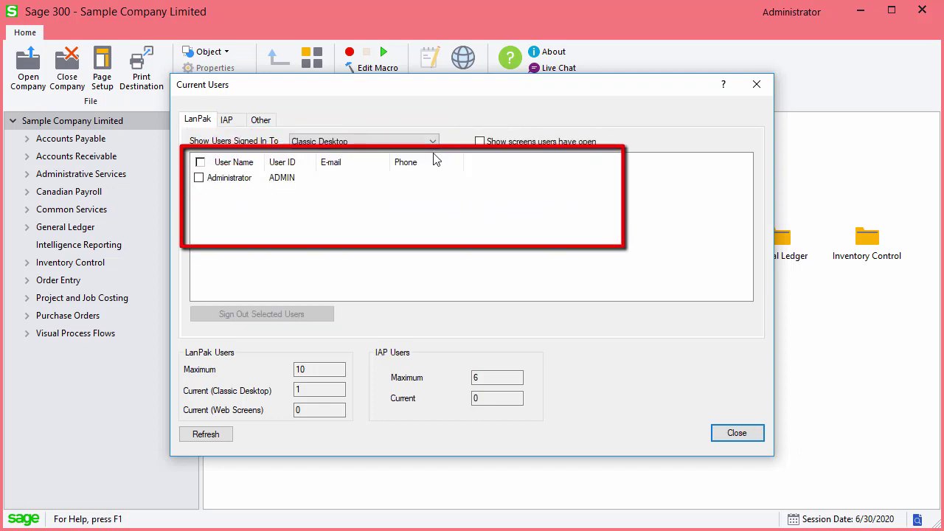
pyautogui.click(740, 439)
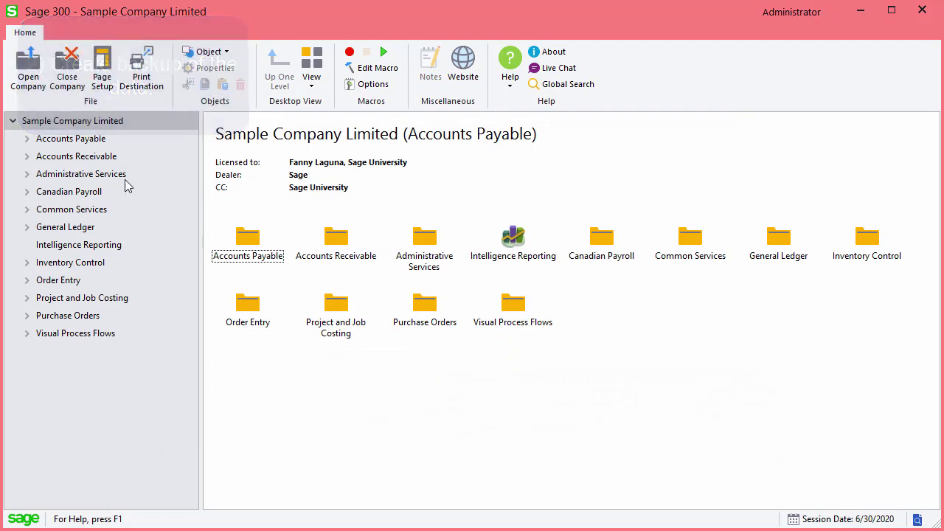
# - Start a Database Dump of the SAMLTD Sample Company Ltd database
pyautogui.click(81, 174)
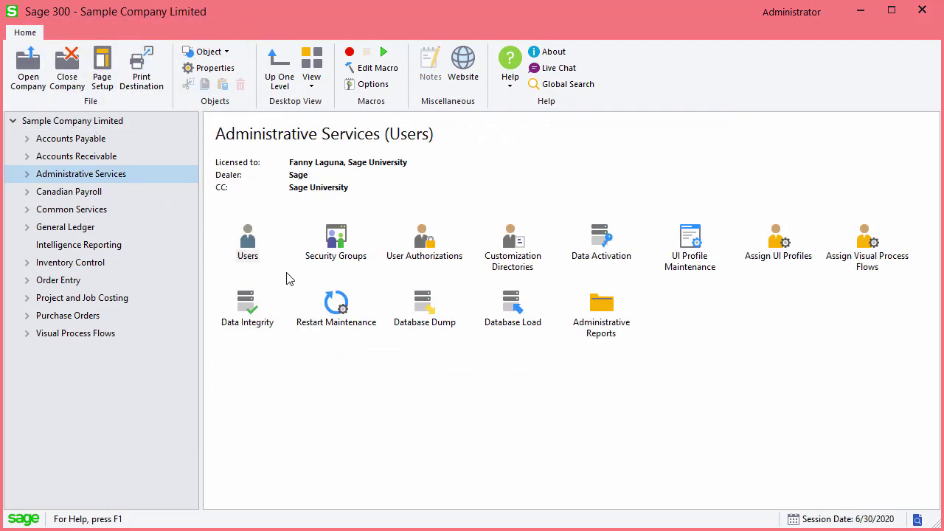
pyautogui.click(424, 311)
pyautogui.doubleClick(424, 311)
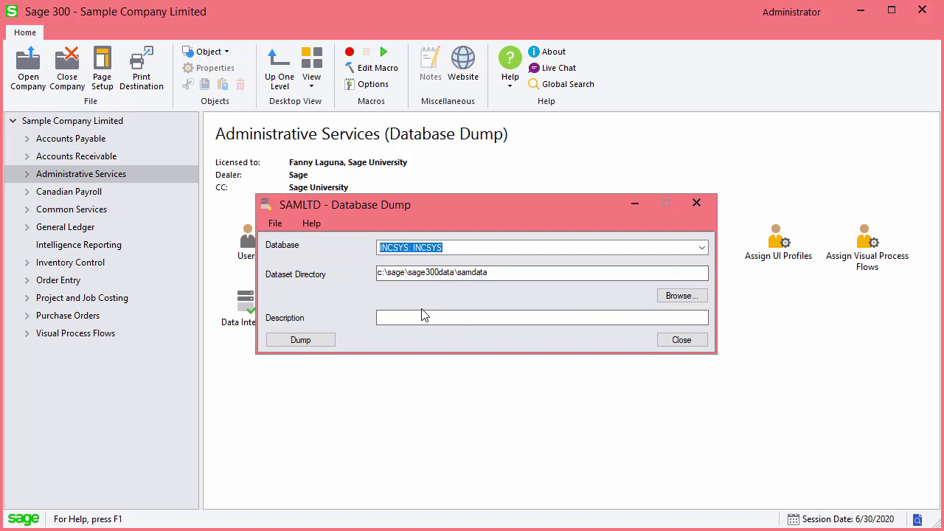
pyautogui.click(516, 248)
pyautogui.click(491, 280)
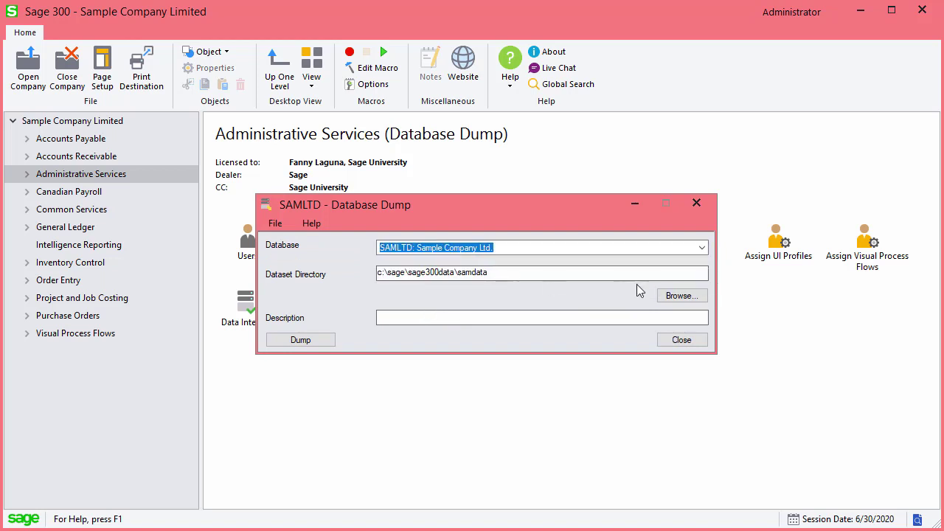
# - Set the dump folder to C:\Sage\Sage300Backups
pyautogui.click(697, 301)
pyautogui.click(402, 302)
pyautogui.scroll(-3, 452, 305)
pyautogui.scroll(-3, 453, 305)
pyautogui.click(415, 197)
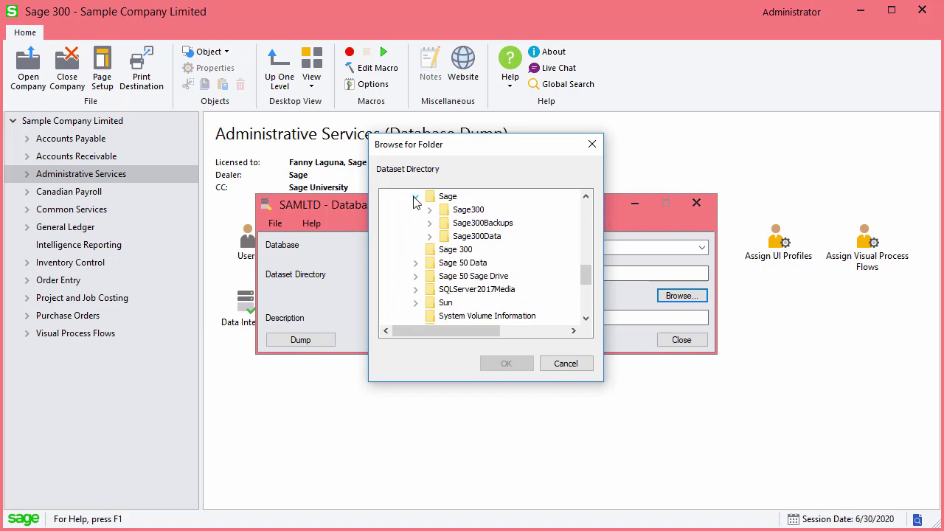
pyautogui.click(482, 222)
pyautogui.click(506, 364)
# - Describe the dump as 'Year end backup', run it, replacing existing dump files, then close
pyautogui.click(525, 318)
pyautogui.write('Year end backup')
pyautogui.click(324, 340)
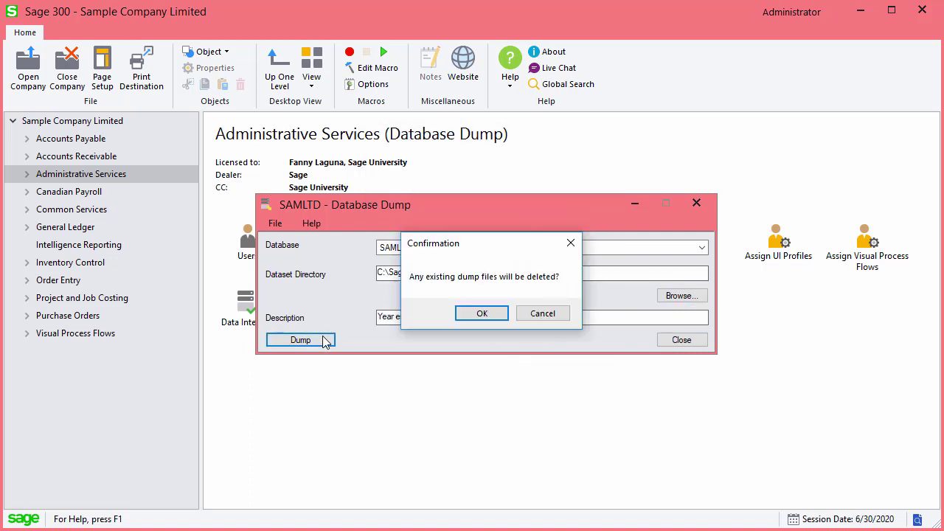
pyautogui.click(482, 313)
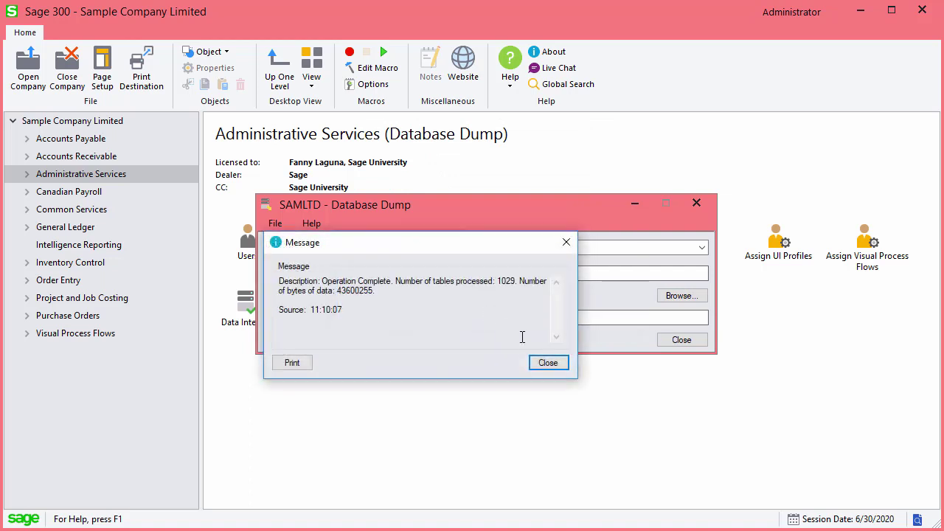
pyautogui.click(549, 362)
pyautogui.click(673, 343)
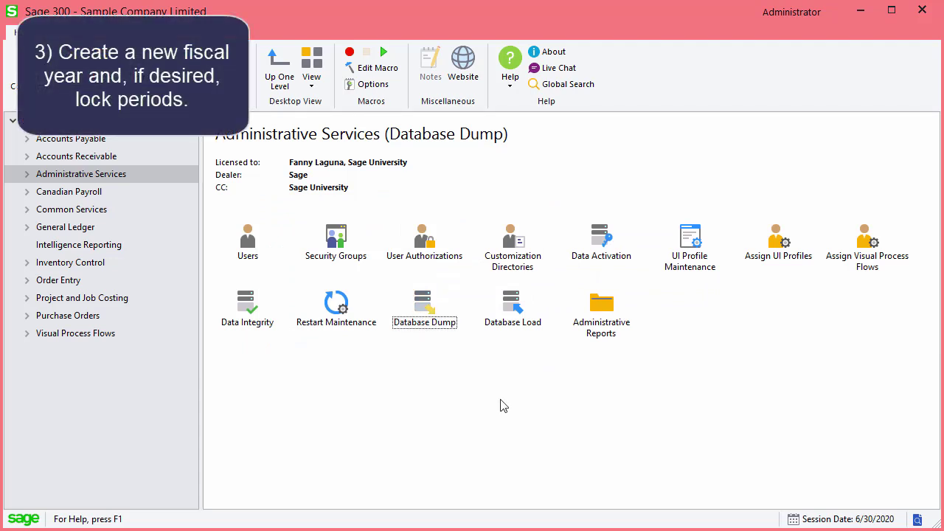
# - Create fiscal year 2021 after the last existing year, locking A/P period 3
pyautogui.click(97, 214)
pyautogui.doubleClick(341, 241)
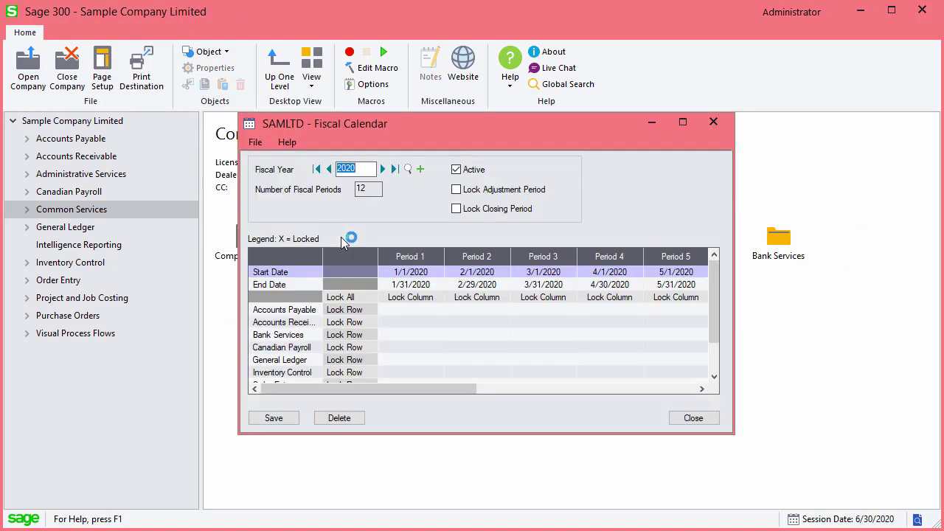
pyautogui.click(396, 169)
pyautogui.click(419, 170)
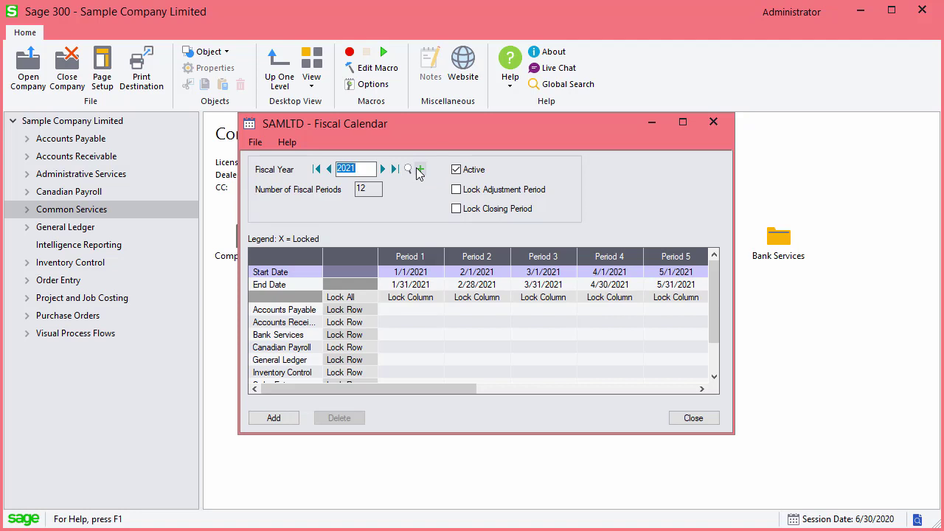
pyautogui.click(555, 310)
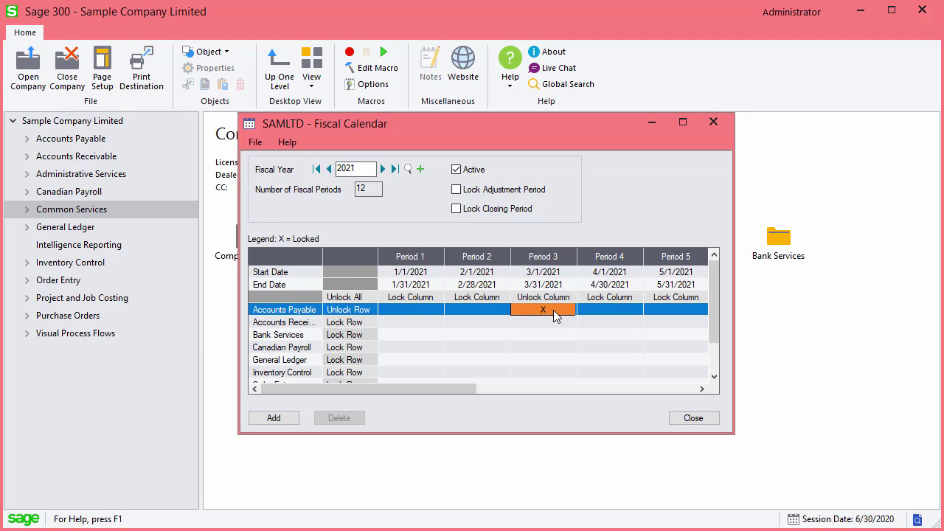
pyautogui.click(284, 418)
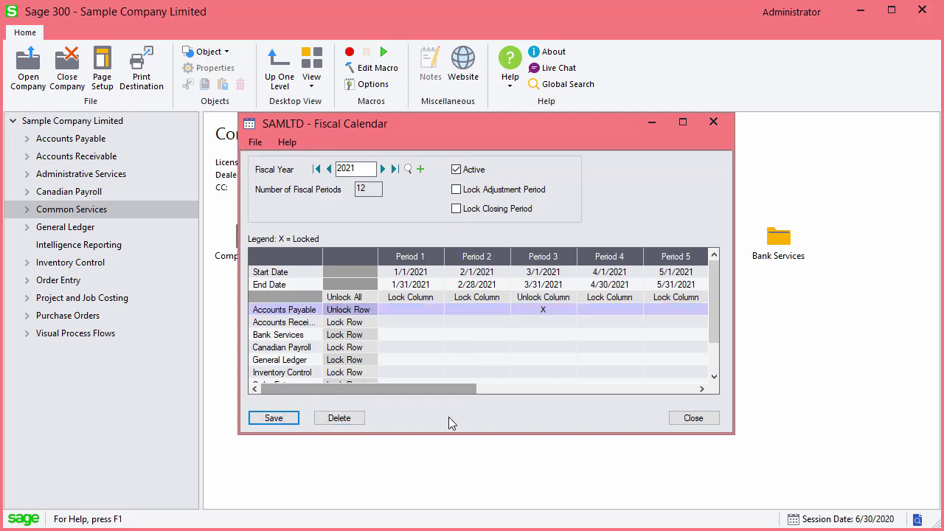
pyautogui.click(688, 423)
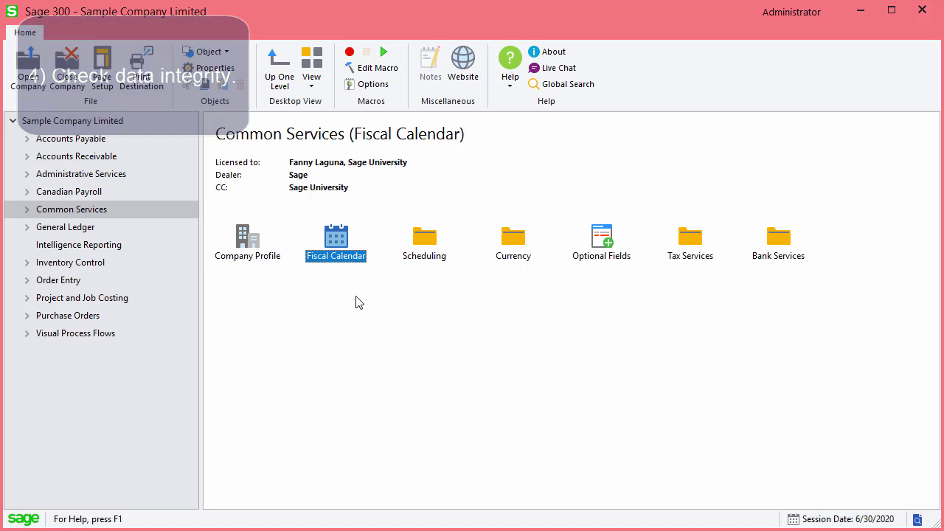
# - Check data integrity for all applications, review the log, and close Data Integrity
pyautogui.click(117, 177)
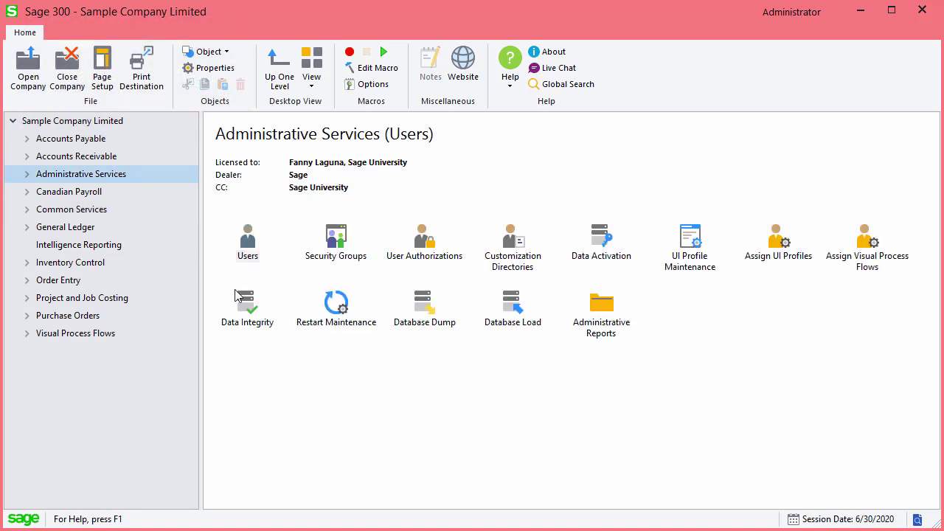
pyautogui.doubleClick(255, 310)
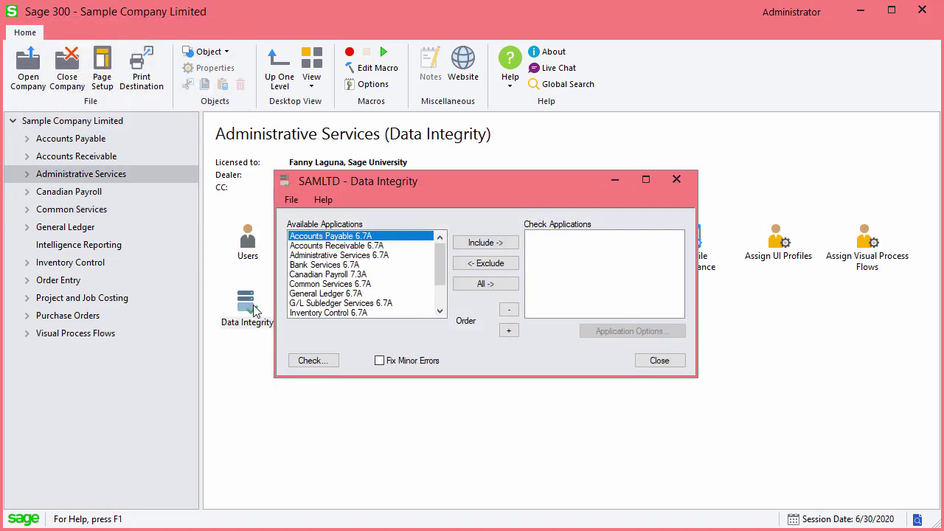
pyautogui.click(485, 288)
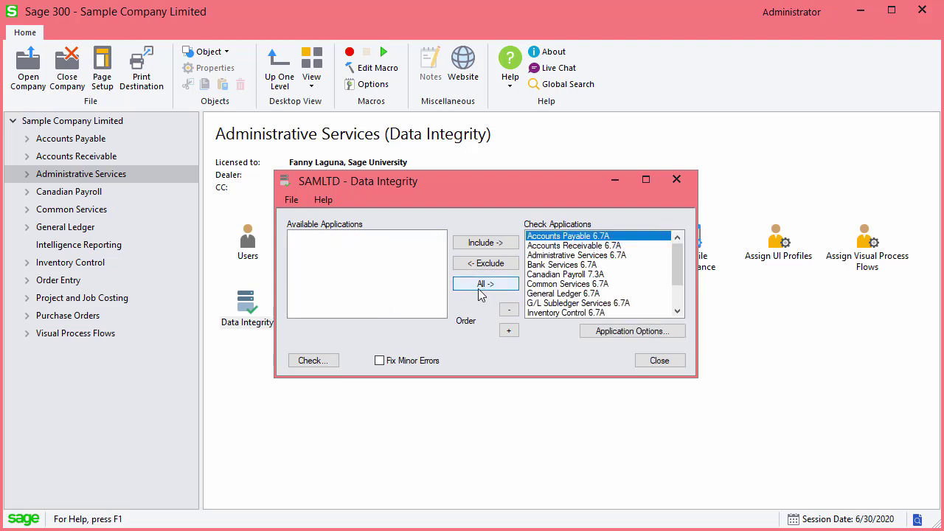
pyautogui.click(316, 362)
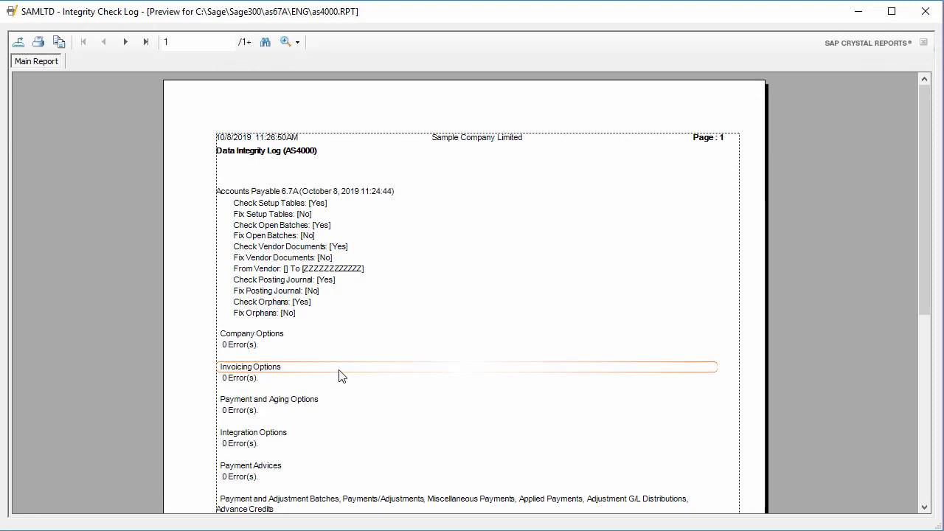
pyautogui.click(926, 11)
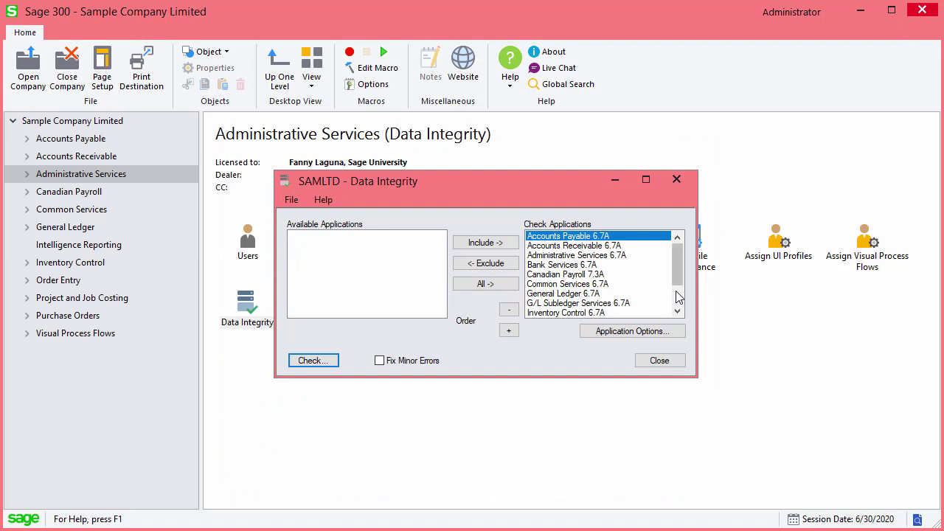
pyautogui.click(657, 360)
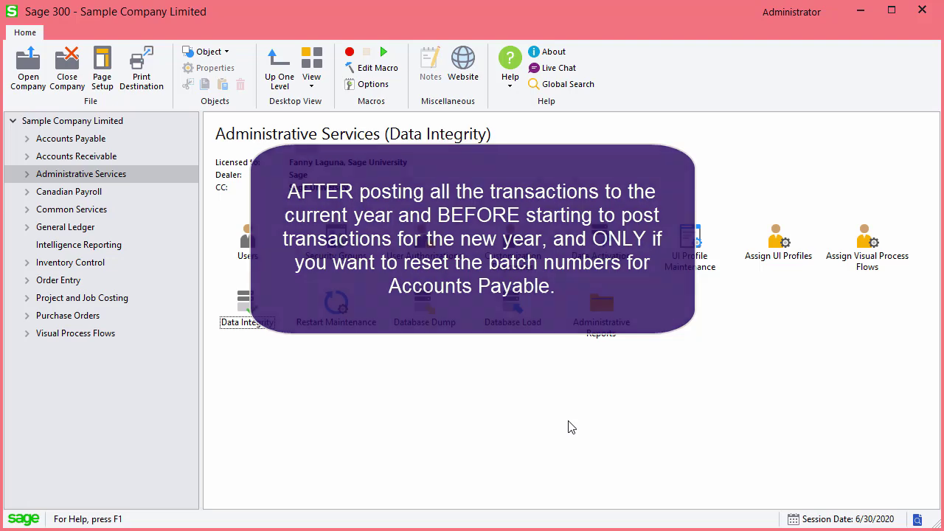
pyautogui.click(103, 146)
pyautogui.doubleClick(238, 245)
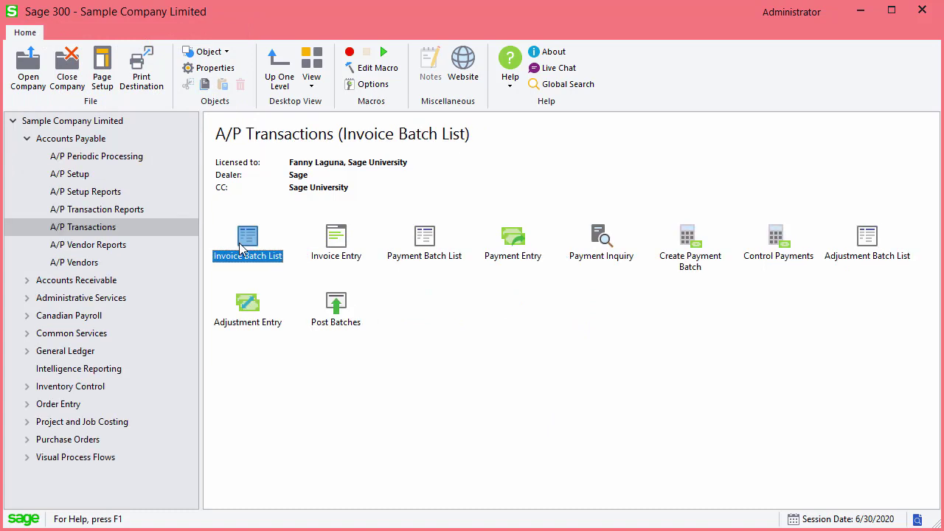
pyautogui.doubleClick(245, 256)
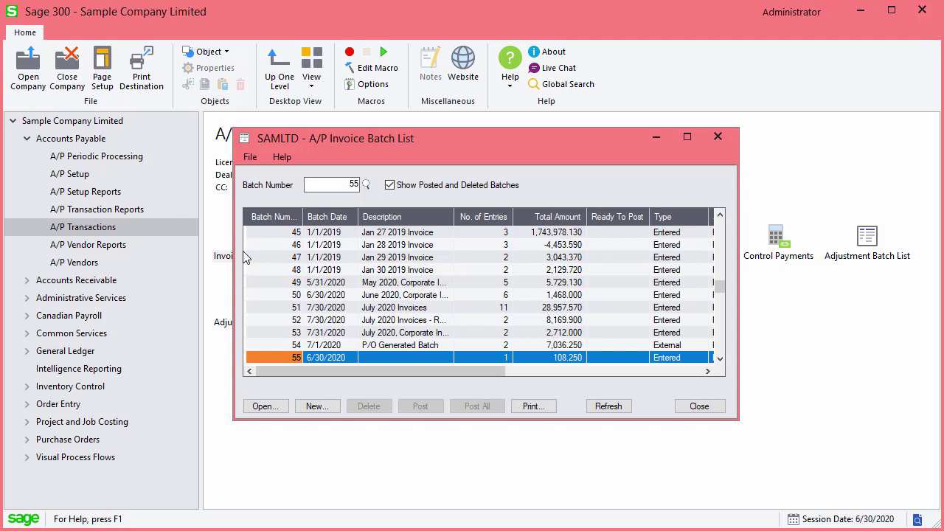
pyautogui.click(391, 186)
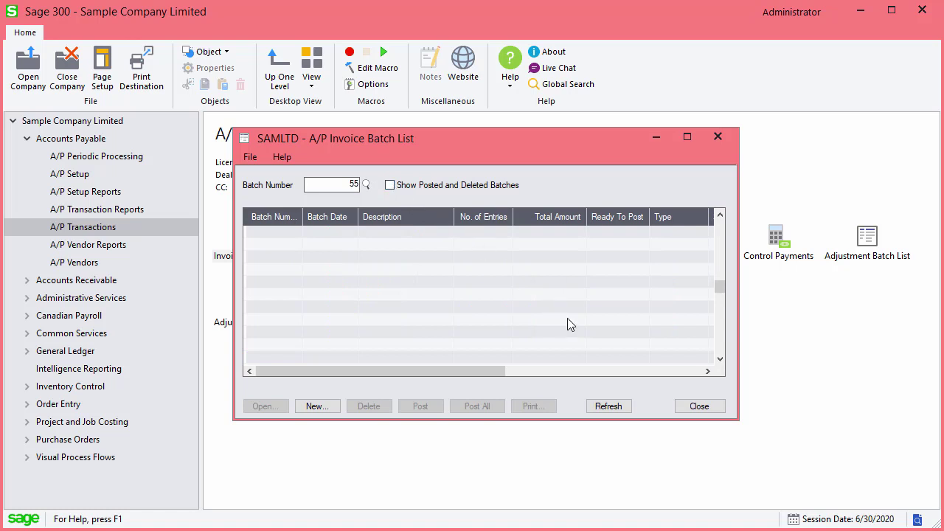
pyautogui.click(685, 409)
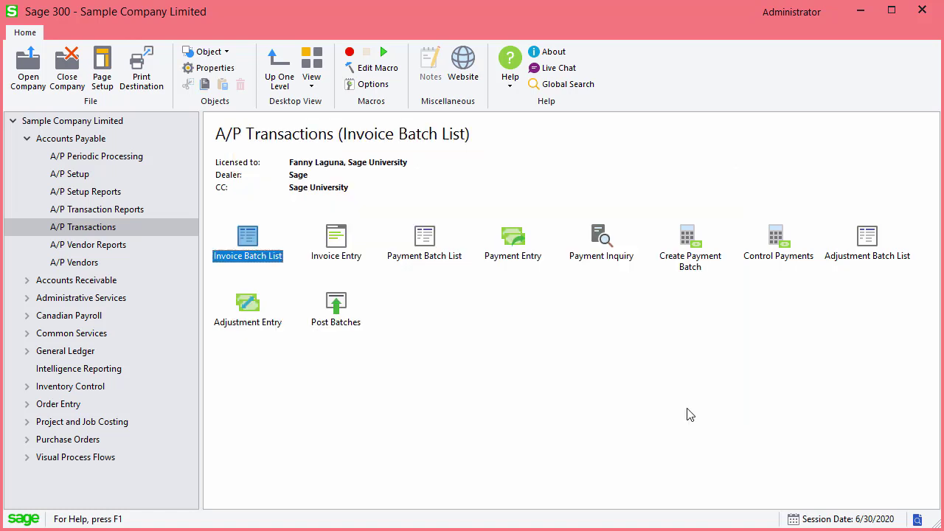
pyautogui.doubleClick(432, 261)
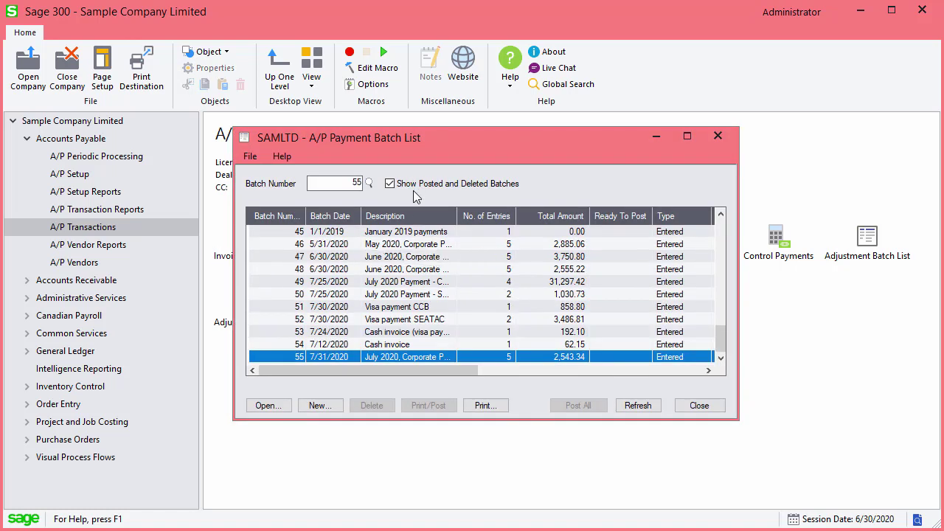
pyautogui.click(415, 191)
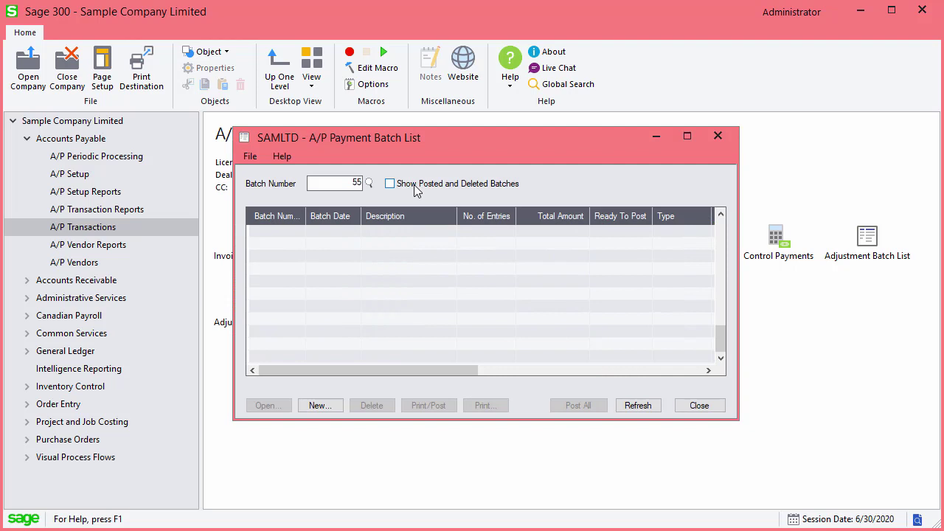
pyautogui.click(680, 407)
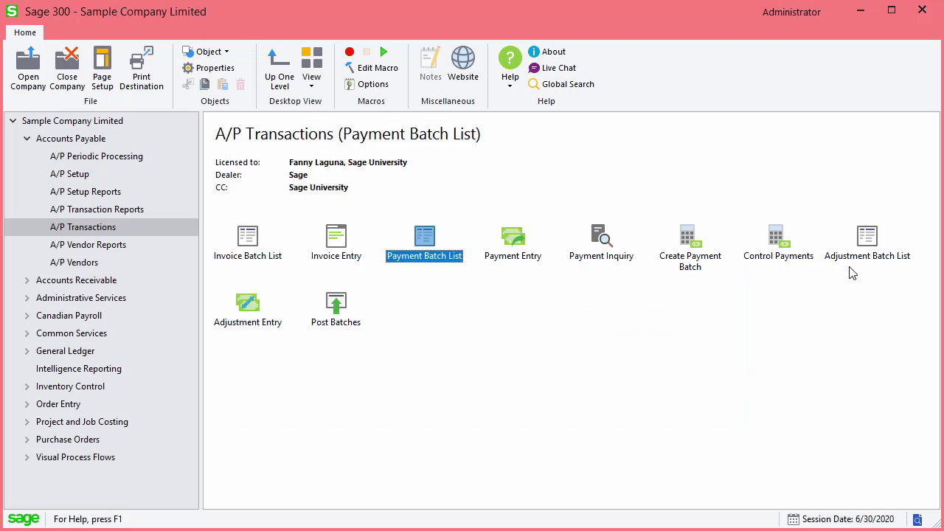
pyautogui.doubleClick(866, 238)
pyautogui.click(490, 189)
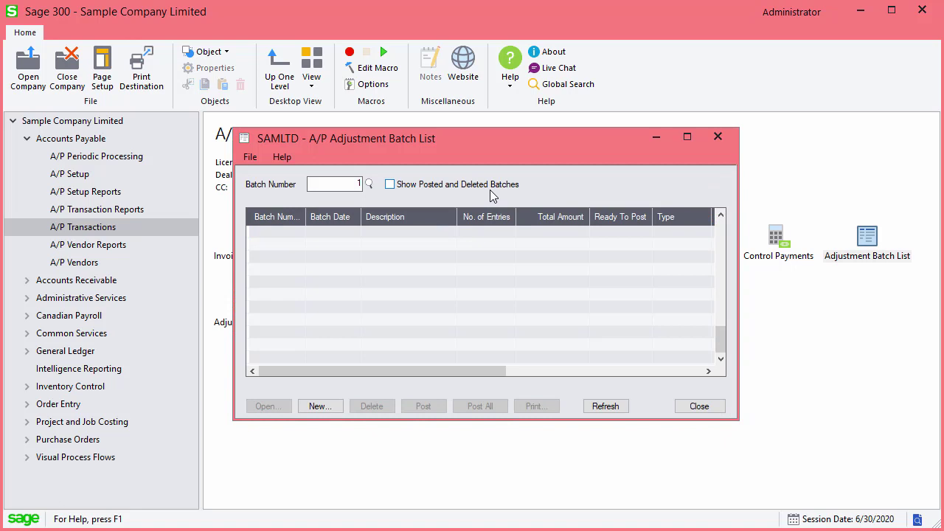
pyautogui.click(700, 408)
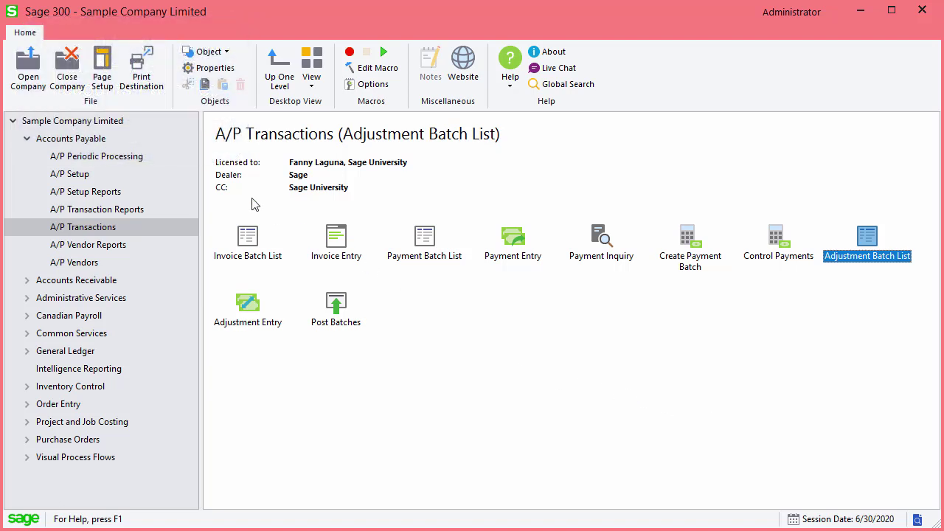
# - Process A/P Year End with Reset All Batch Numbers ticked, then close the window
pyautogui.click(131, 156)
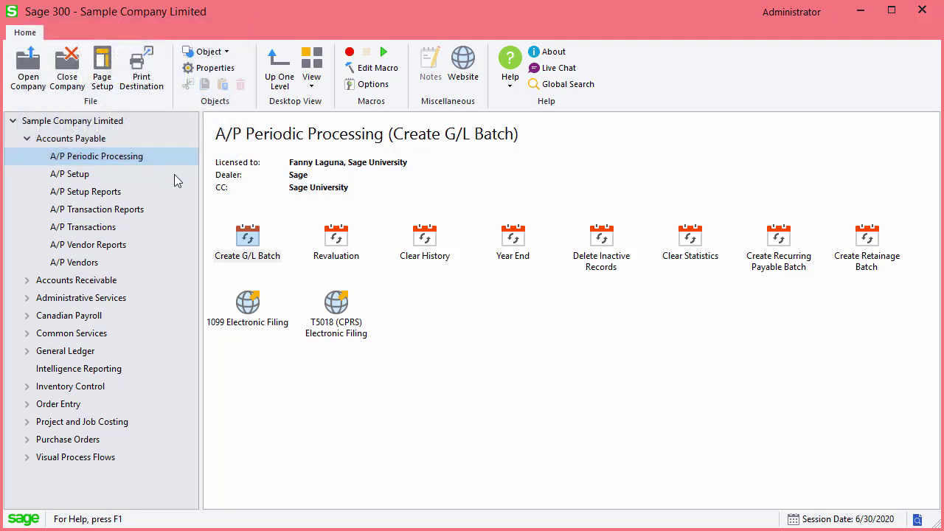
pyautogui.doubleClick(509, 242)
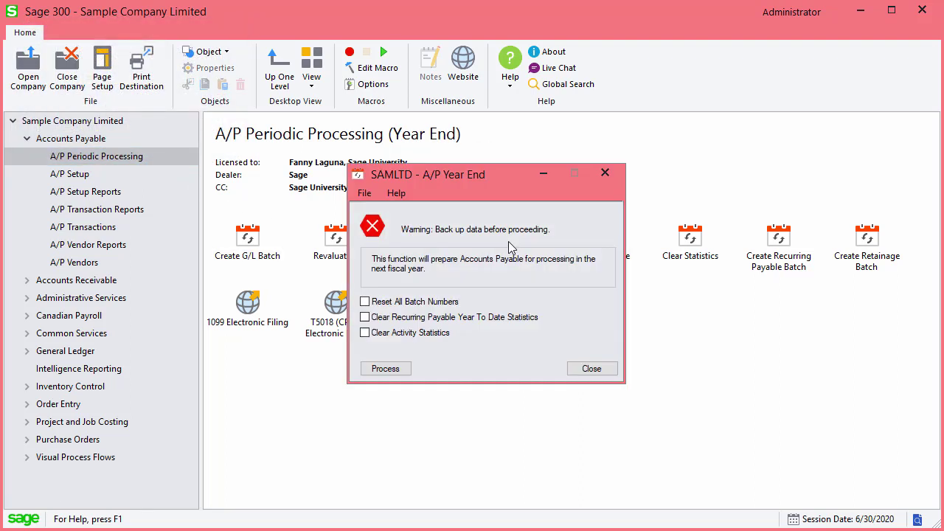
pyautogui.click(440, 303)
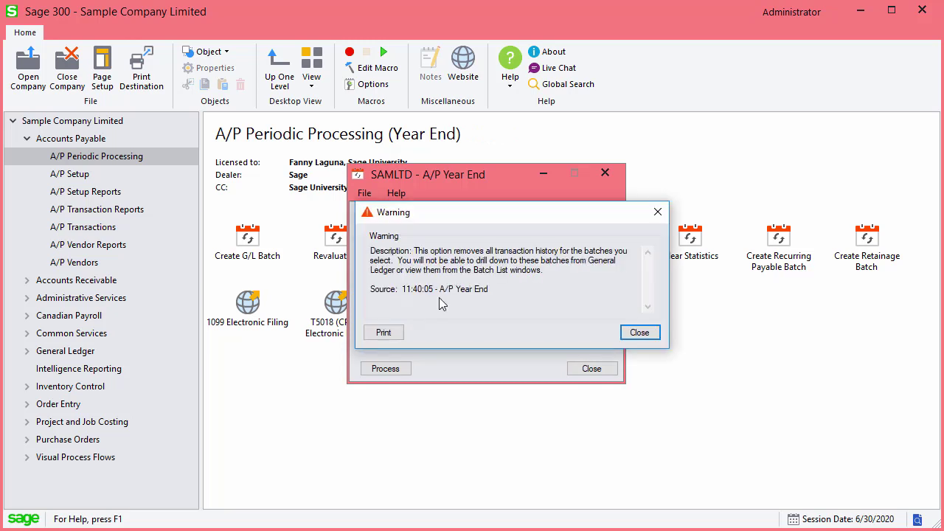
pyautogui.click(639, 333)
pyautogui.click(386, 369)
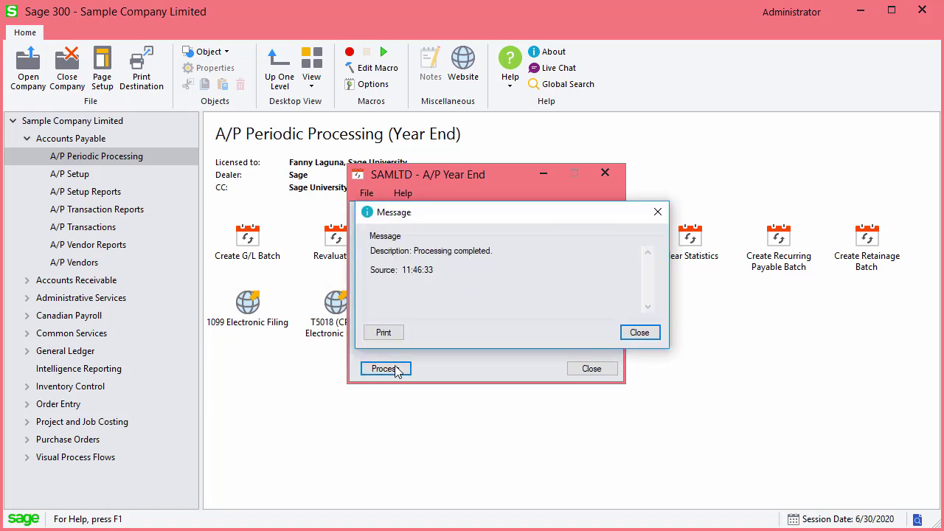
pyautogui.click(649, 336)
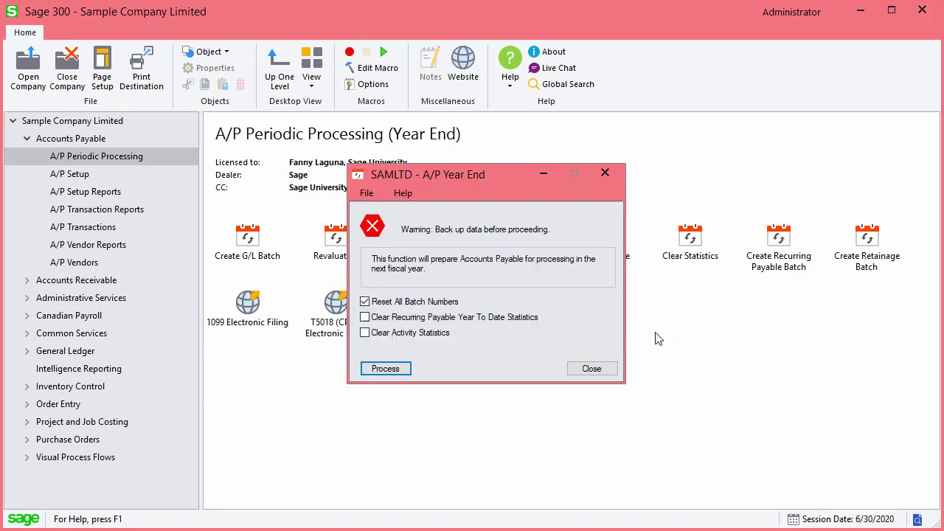
pyautogui.click(591, 369)
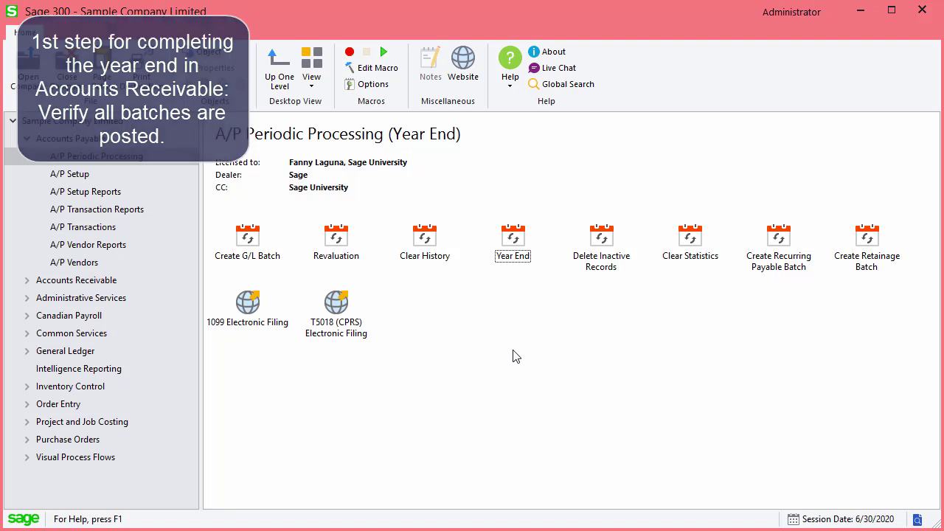
# - Confirm there are no open A/R invoice or receipt batches, hiding posted and deleted batches
pyautogui.click(100, 283)
pyautogui.doubleClick(248, 261)
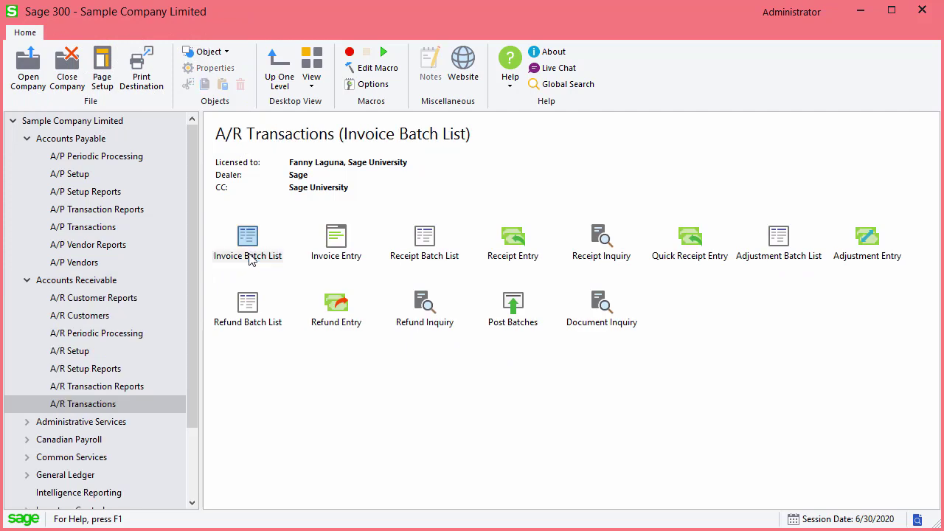
pyautogui.click(390, 185)
pyautogui.click(391, 185)
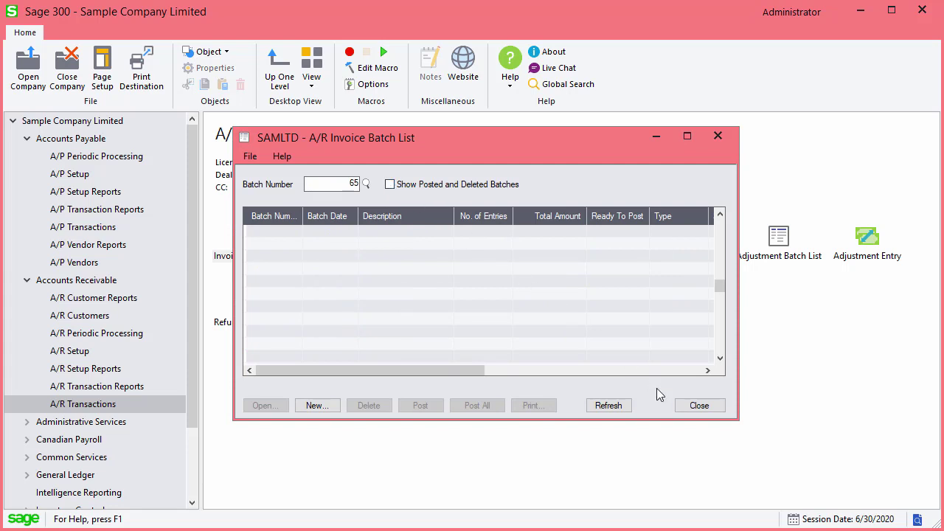
pyautogui.click(701, 408)
pyautogui.doubleClick(428, 236)
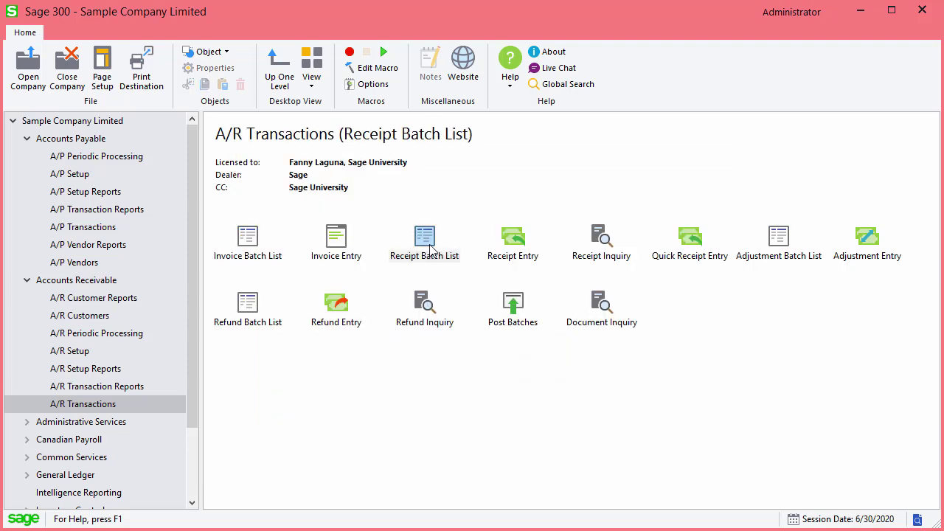
pyautogui.click(447, 186)
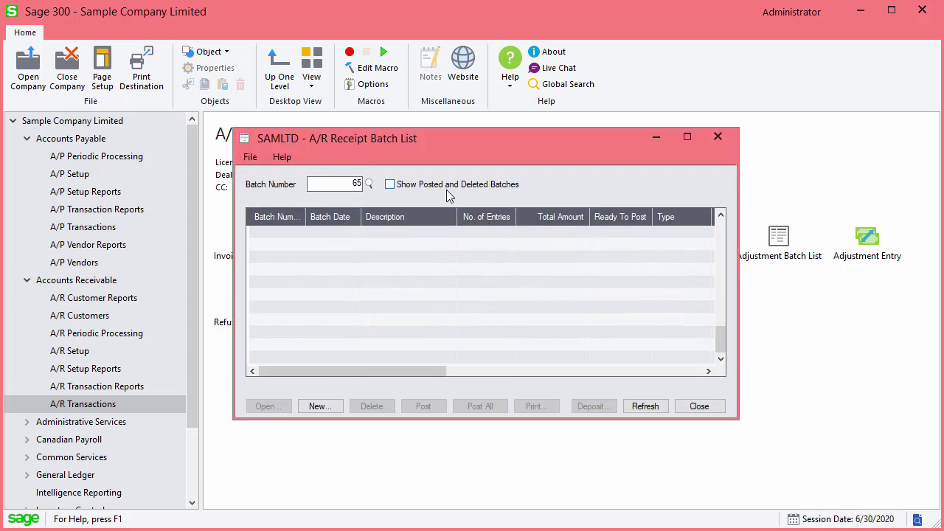
pyautogui.click(698, 407)
# - Confirm no open A/R adjustment or refund batches, then show A/R Periodic Processing
pyautogui.doubleClick(779, 236)
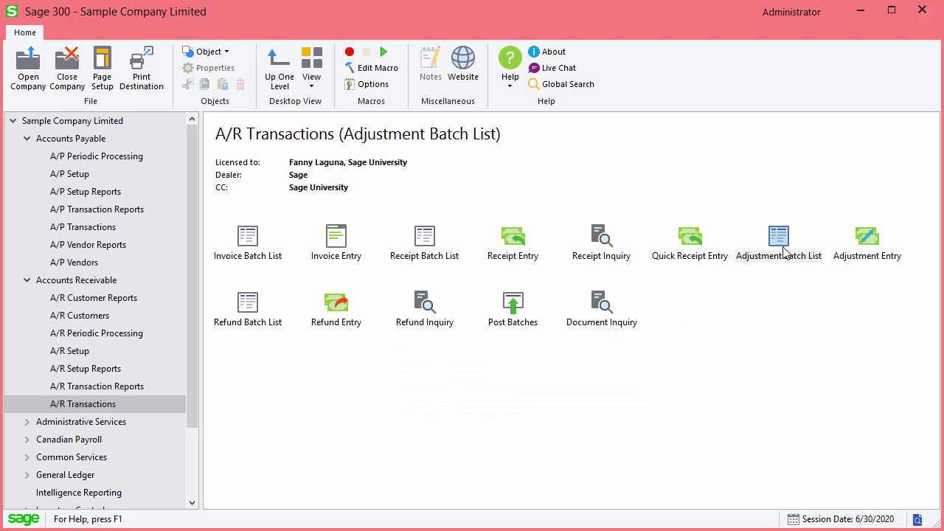
pyautogui.click(471, 186)
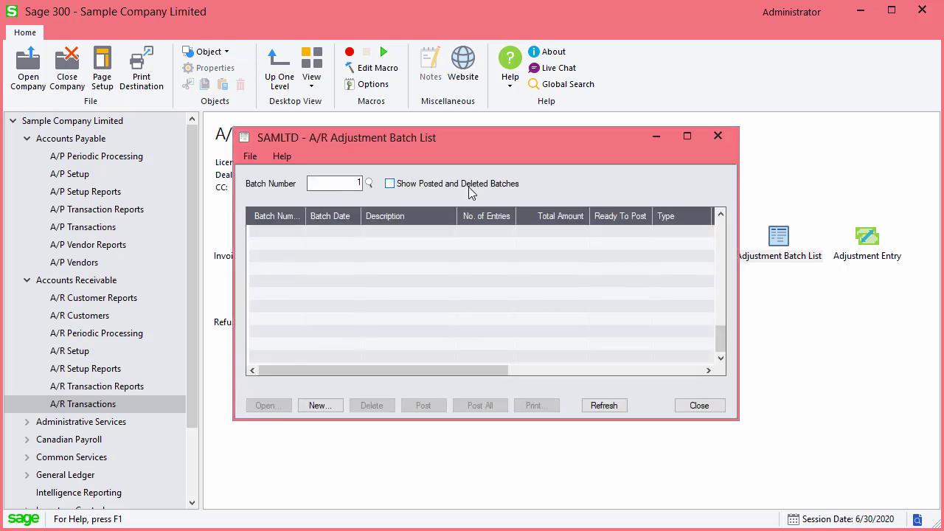
pyautogui.click(698, 406)
pyautogui.click(257, 325)
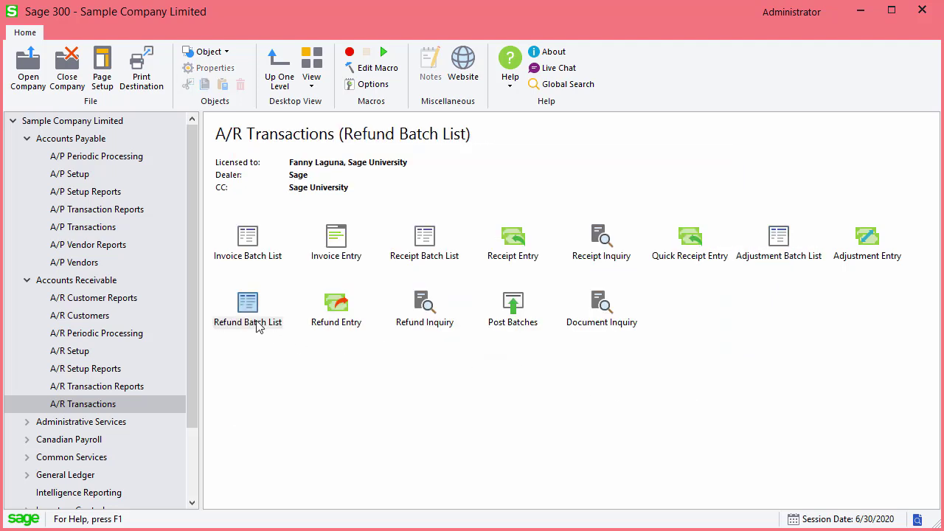
pyautogui.doubleClick(258, 326)
pyautogui.click(424, 187)
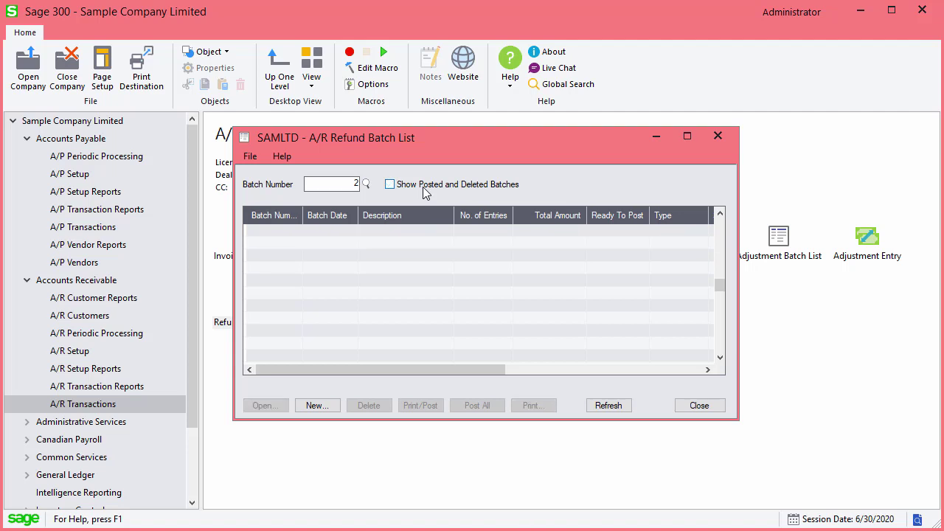
pyautogui.click(691, 406)
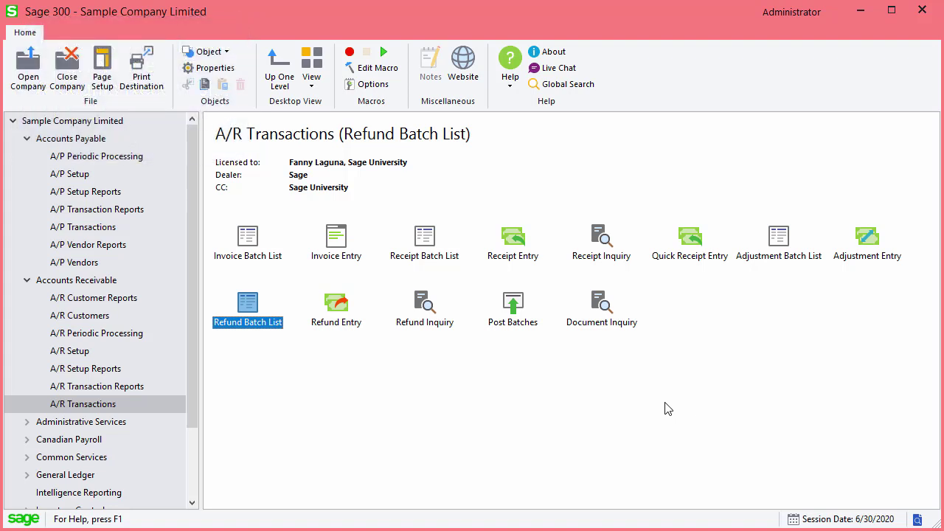
pyautogui.click(132, 336)
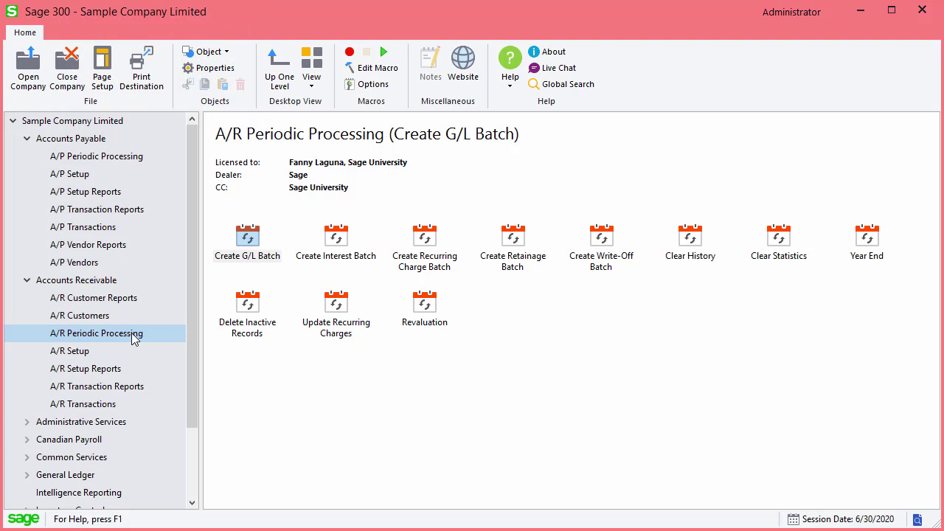
# - Process A/R Year End with Reset All Batch Numbers ticked
pyautogui.doubleClick(867, 240)
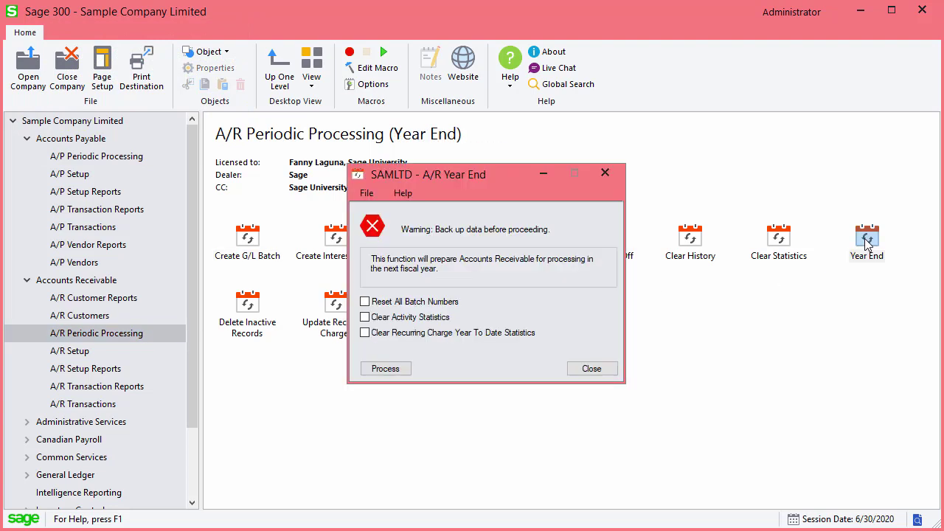
pyautogui.click(447, 302)
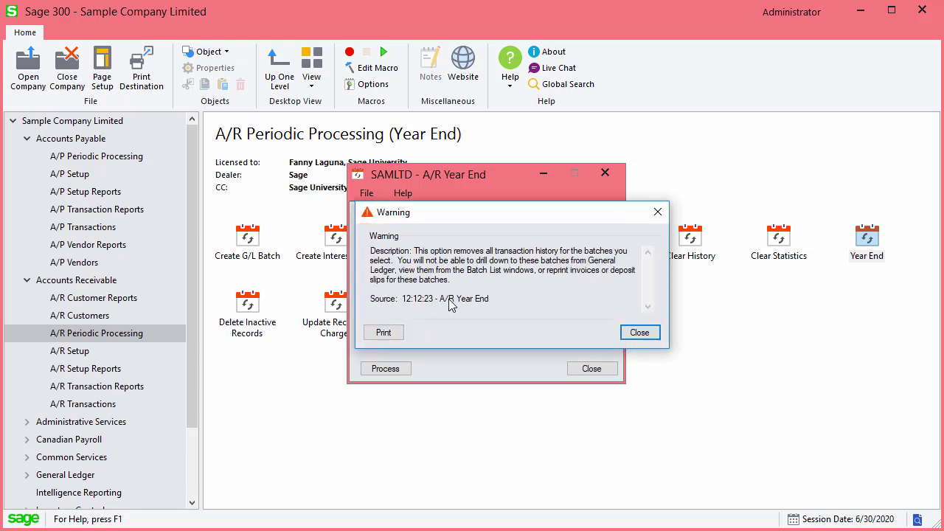
pyautogui.click(639, 333)
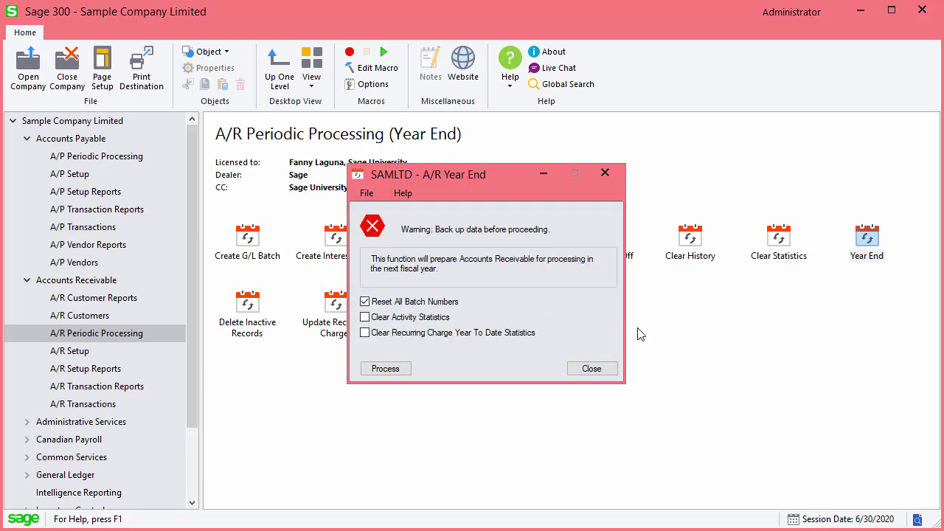
pyautogui.click(401, 369)
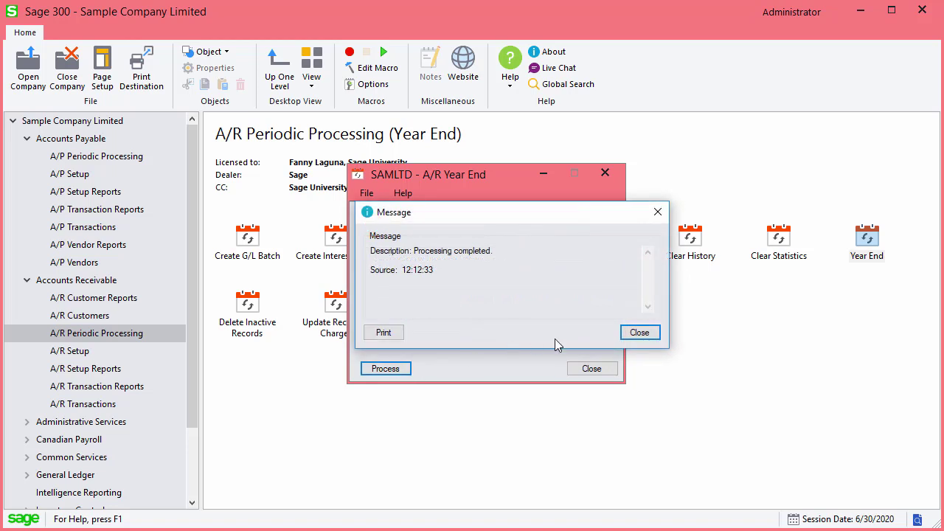